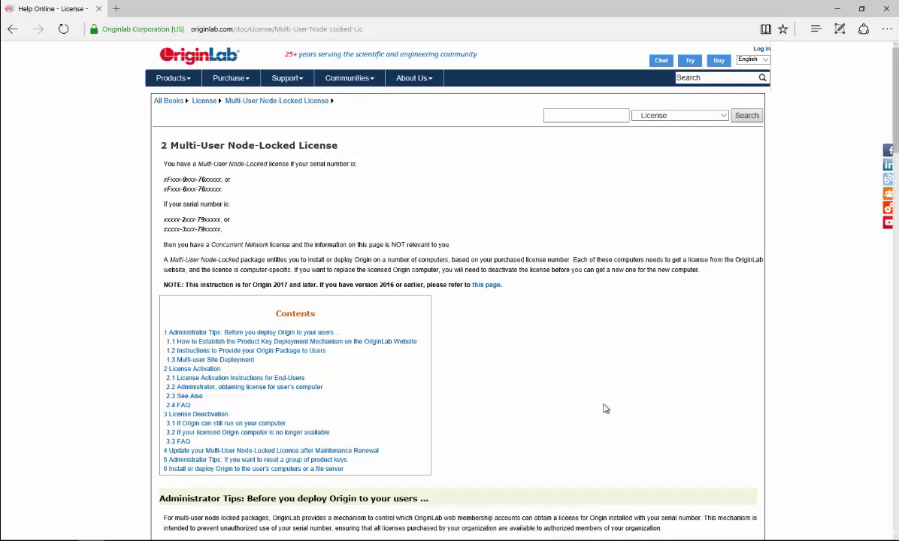
- Bring the license email into view and follow its registration link to the OriginLab Log In page
{"action": "left_click", "coordinate": [845, 8]}
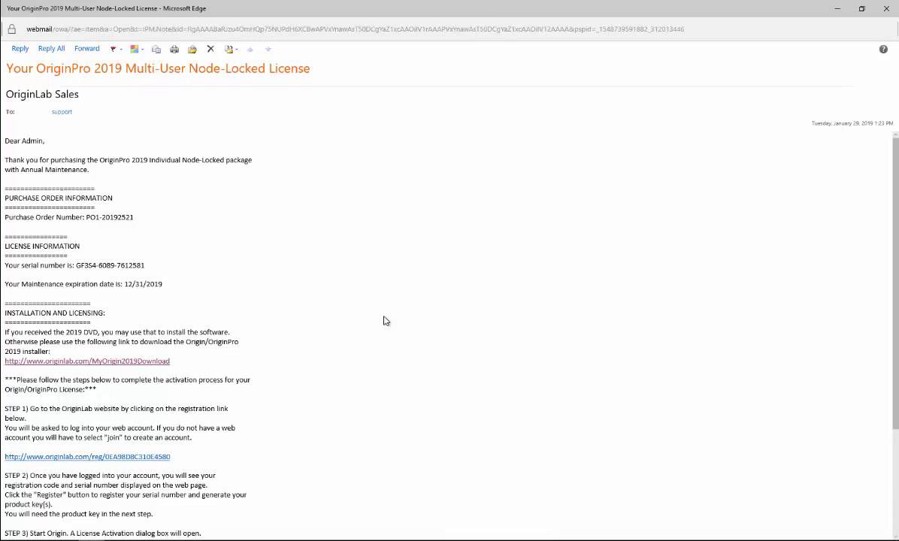
{"action": "left_click", "coordinate": [143, 457]}
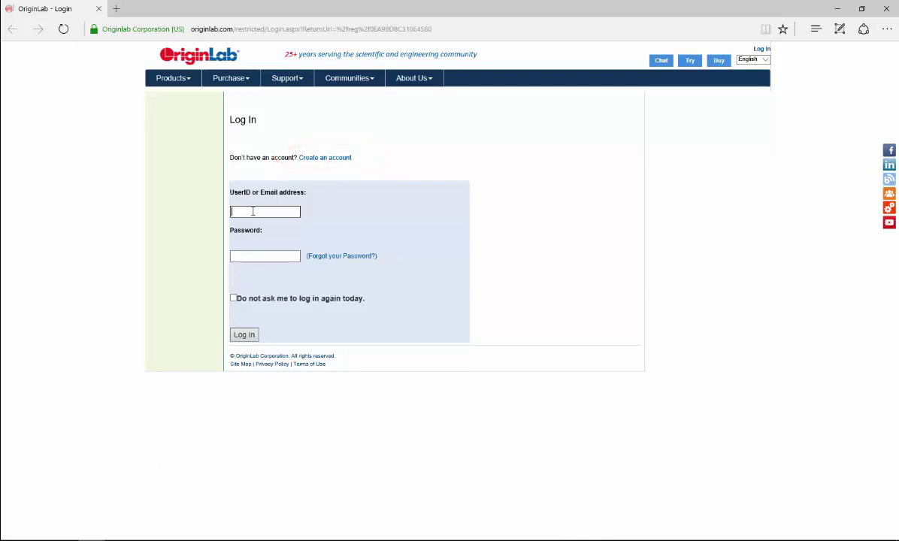
- Sign in to the OriginLab website with the administrator's user ID and password
{"action": "type", "text": "User_Login"}
{"action": "key", "text": "Tab"}
{"action": "type", "text": "•••••••"}
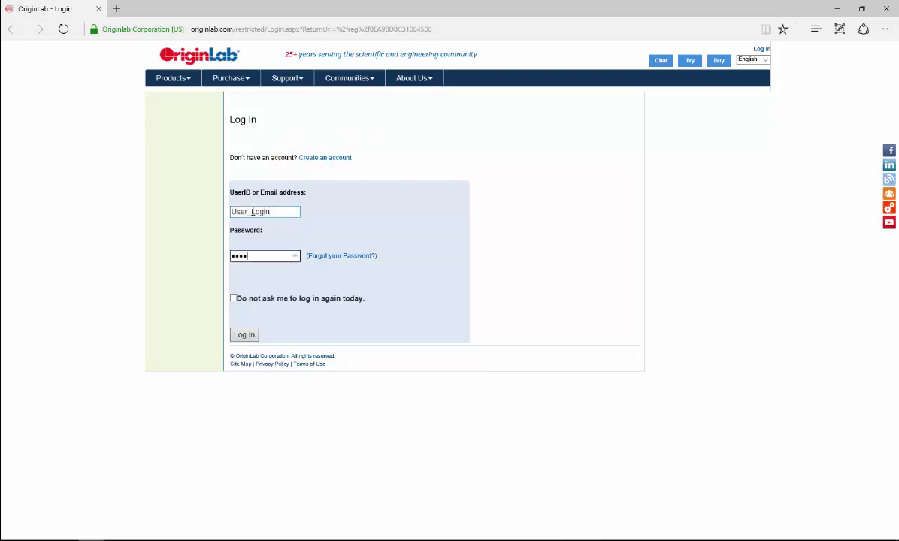
{"action": "left_click", "coordinate": [247, 336]}
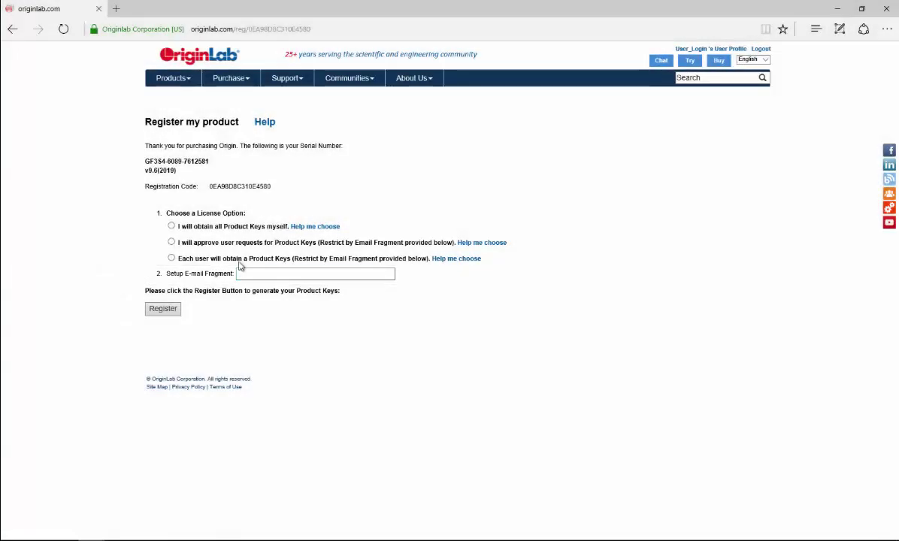
{"action": "left_click", "coordinate": [239, 243]}
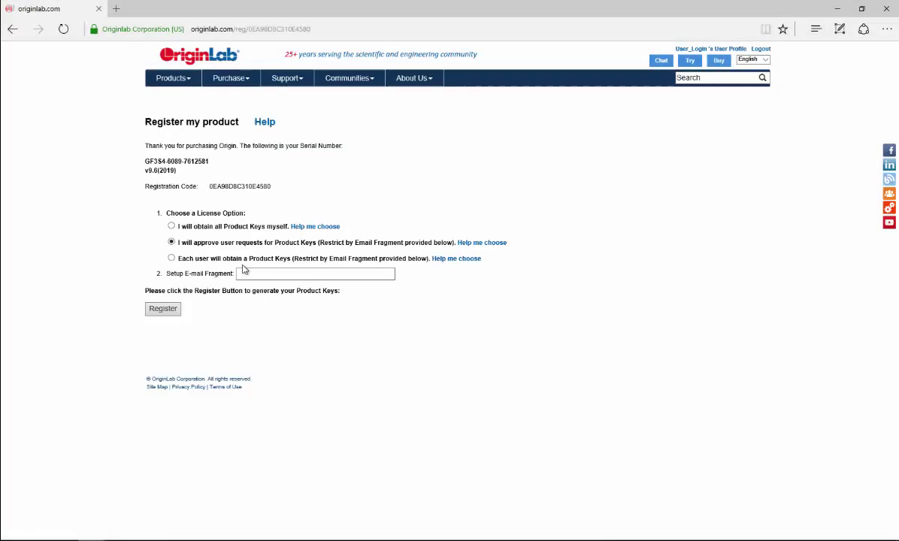
{"action": "left_click", "coordinate": [247, 275]}
{"action": "type", "text": "@originlab.com"}
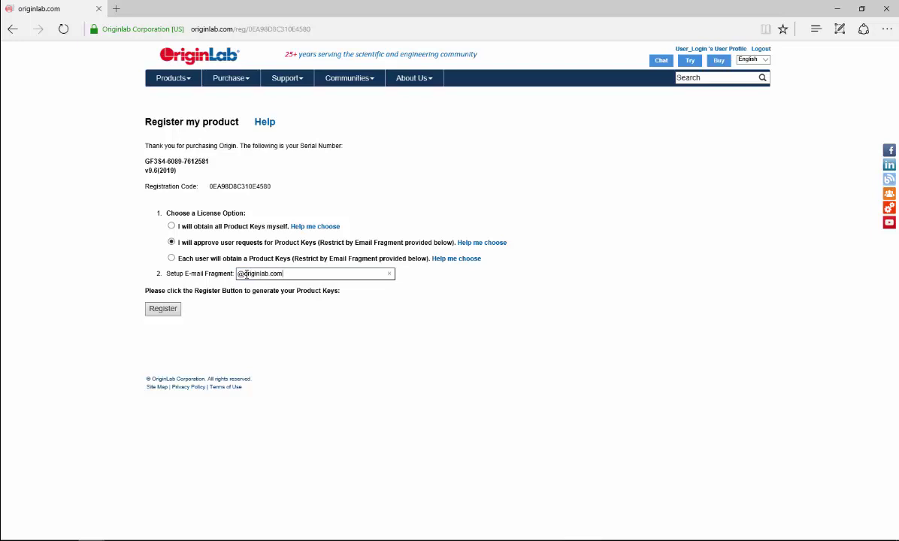
{"action": "left_click", "coordinate": [174, 309]}
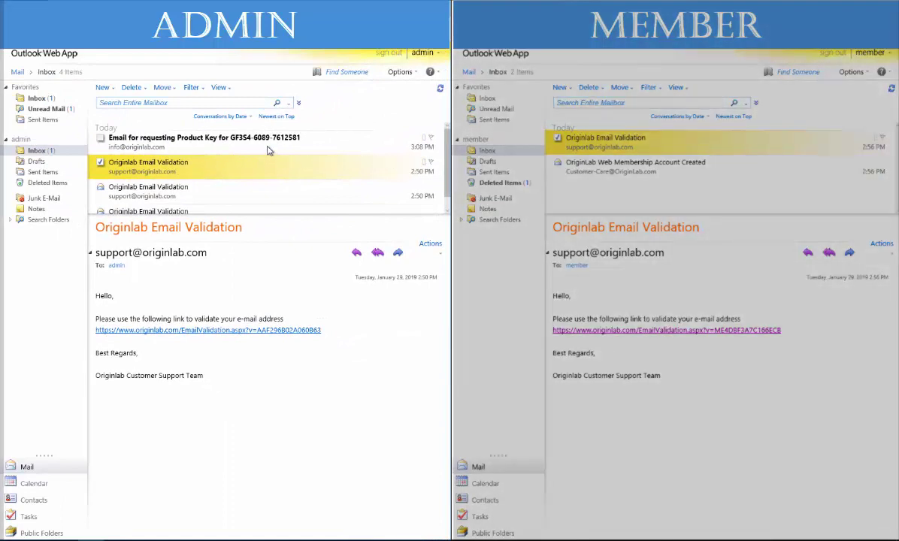
- Forward the 'Email for requesting Product Key' message to the member and return to the inbox
{"action": "left_click", "coordinate": [267, 150]}
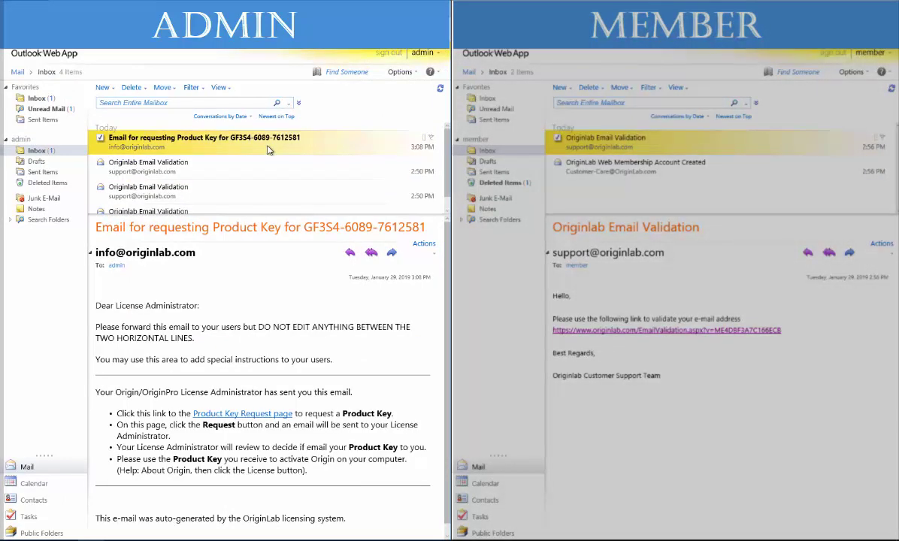
{"action": "left_click", "coordinate": [392, 253]}
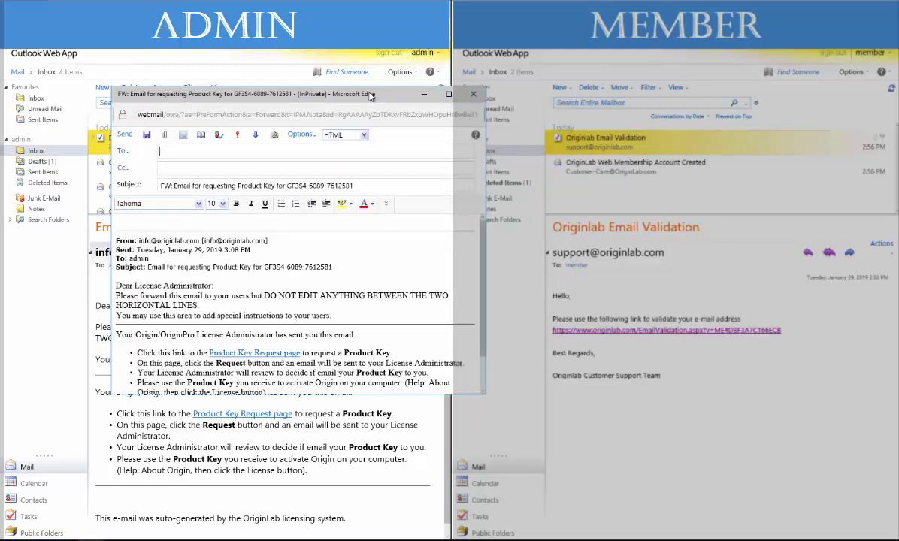
{"action": "left_click_drag", "start_coordinate": [314, 99], "coordinate": [280, 108]}
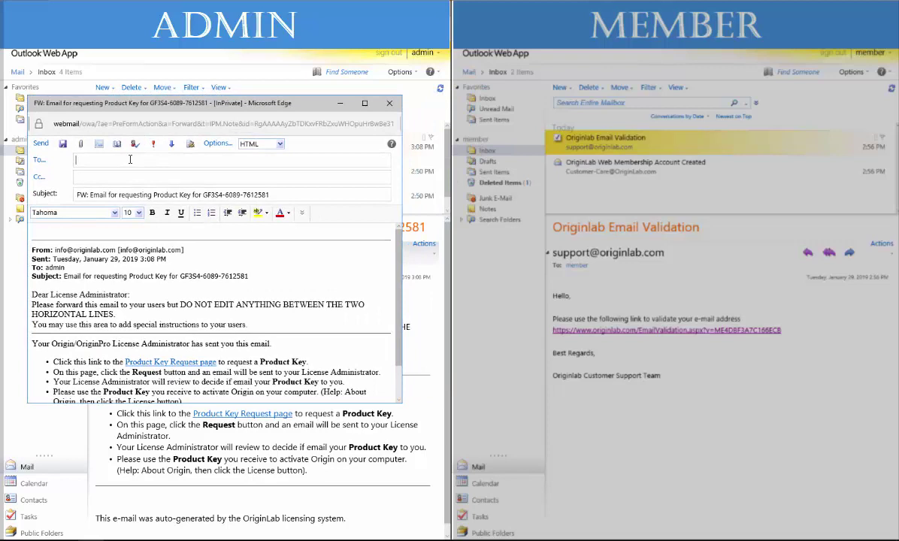
{"action": "type", "text": "member"}
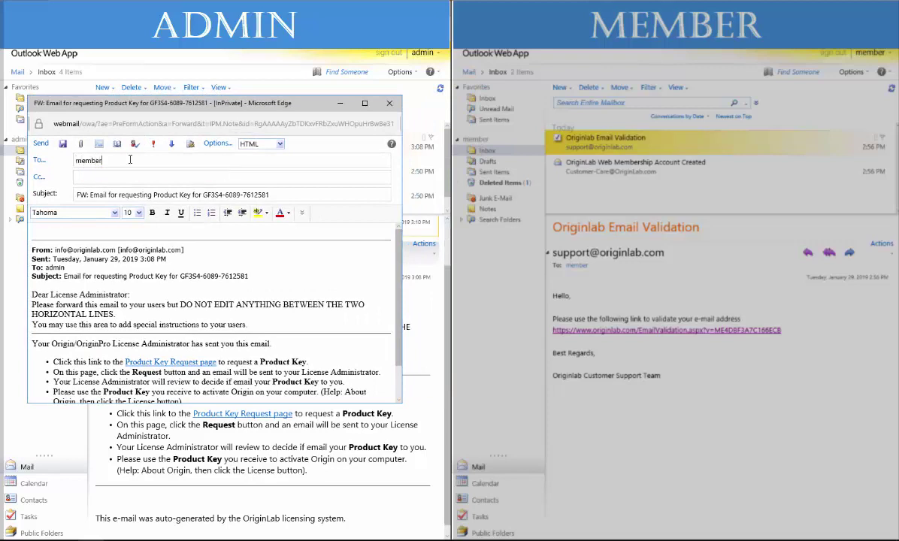
{"action": "left_click", "coordinate": [125, 172]}
{"action": "left_click", "coordinate": [40, 144]}
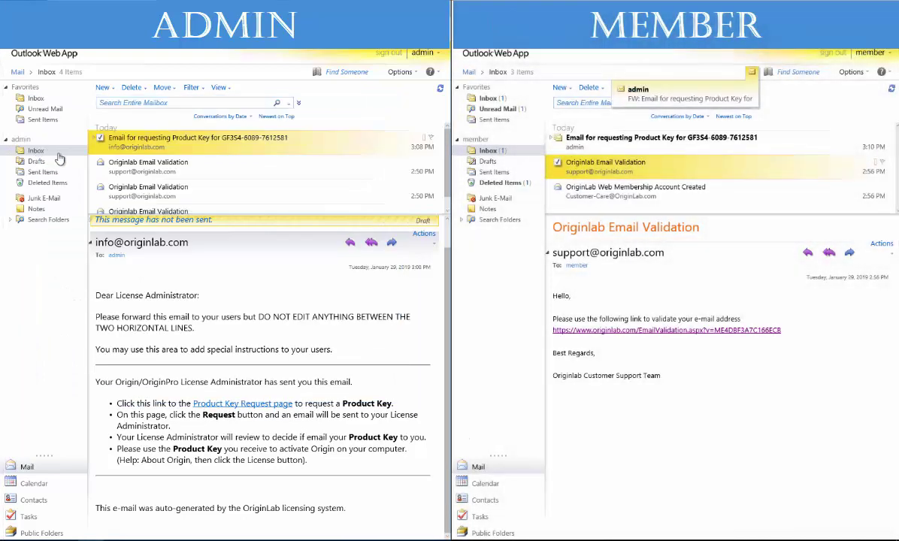
{"action": "left_click", "coordinate": [59, 153]}
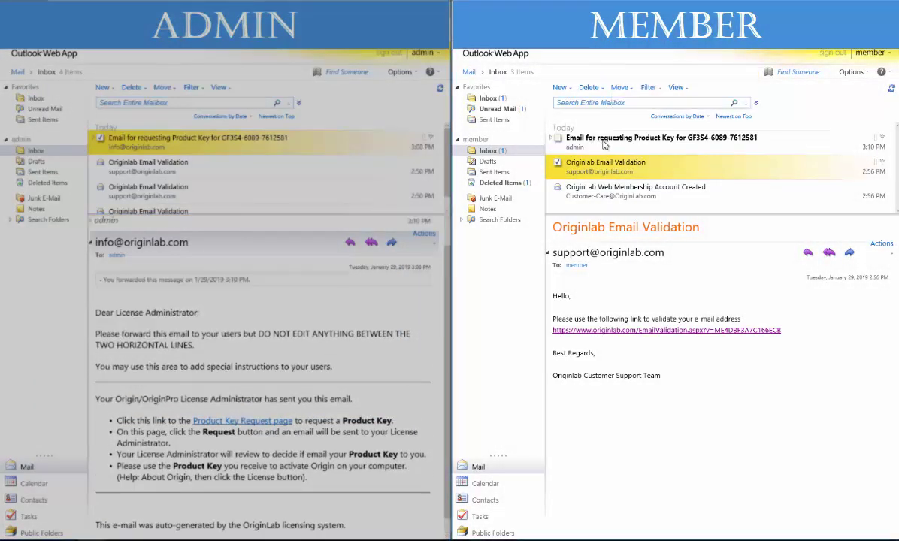
- Follow the forwarded email's Product Key Request page link and sign in with the member's credentials
{"action": "left_click", "coordinate": [604, 145]}
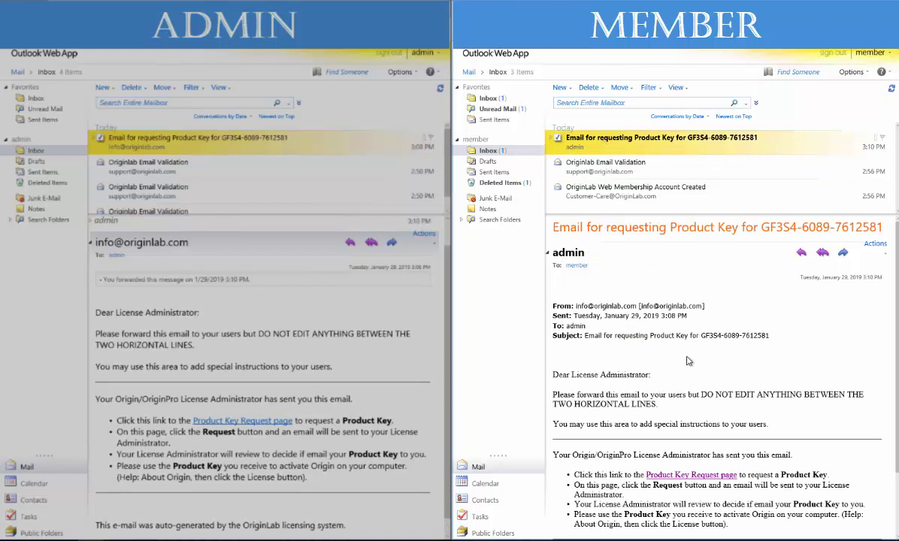
{"action": "left_click", "coordinate": [681, 477]}
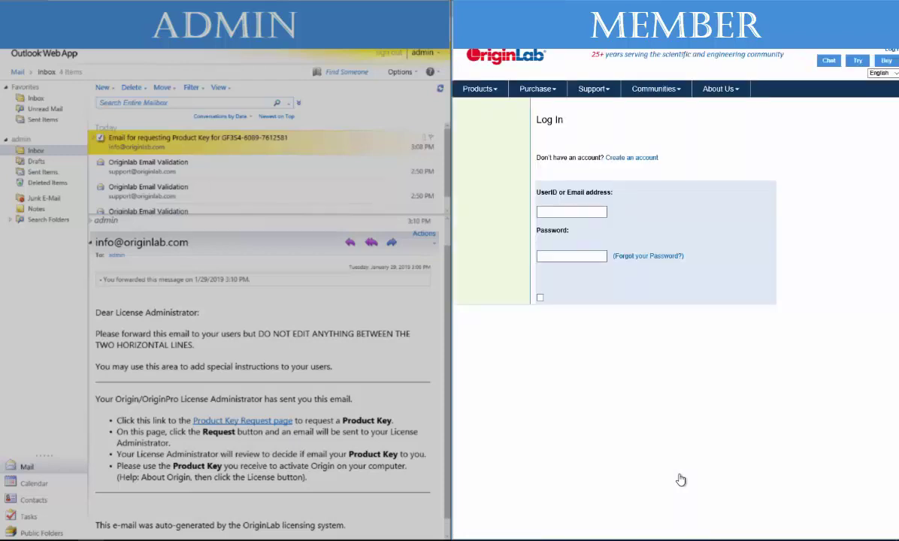
{"action": "left_click", "coordinate": [591, 212]}
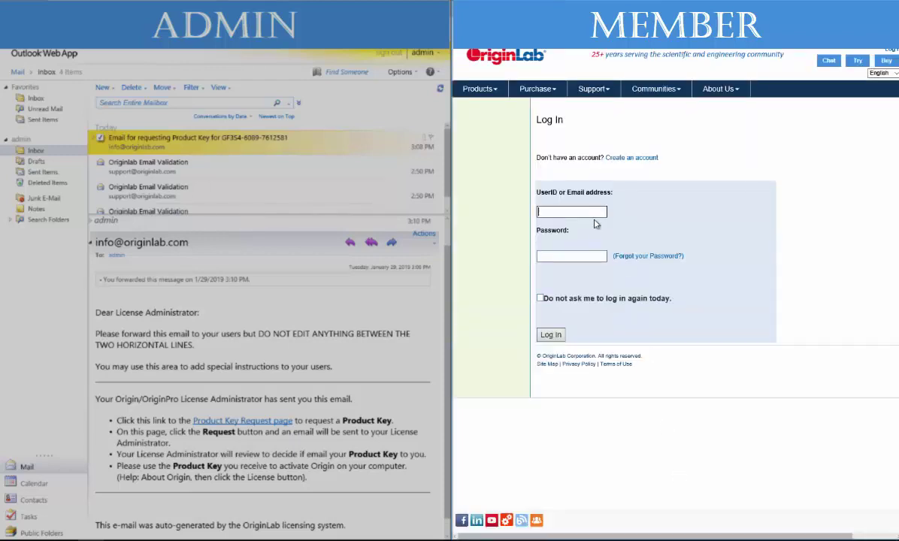
{"action": "type", "text": "member_login"}
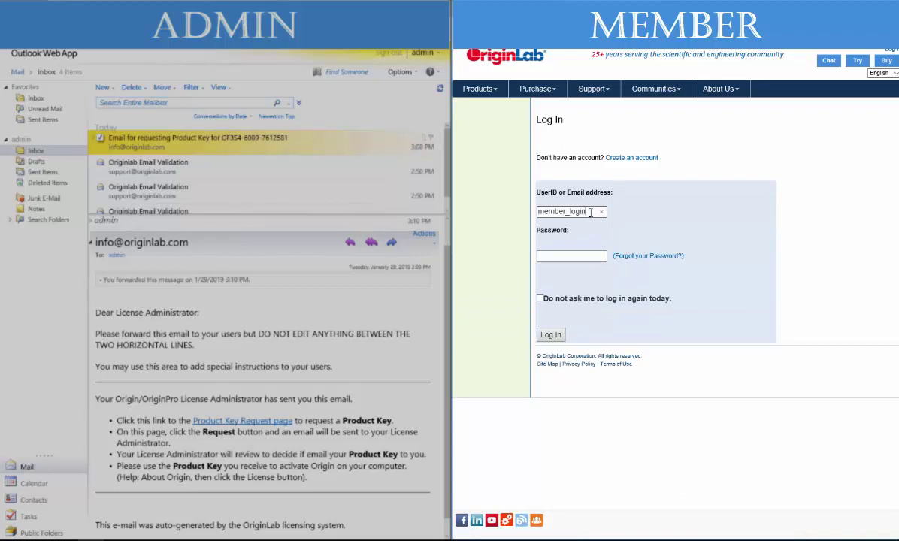
{"action": "key", "text": "Tab"}
{"action": "type", "text": "*******"}
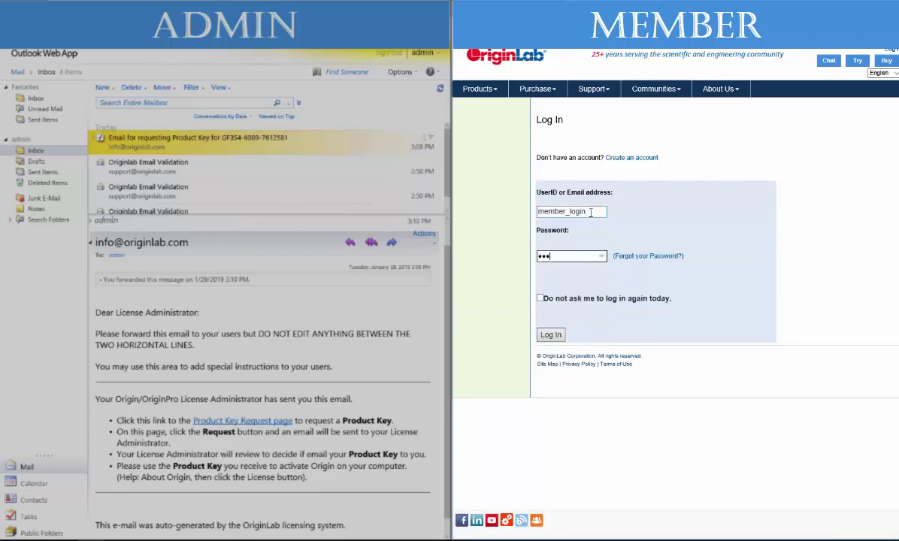
{"action": "left_click", "coordinate": [558, 336]}
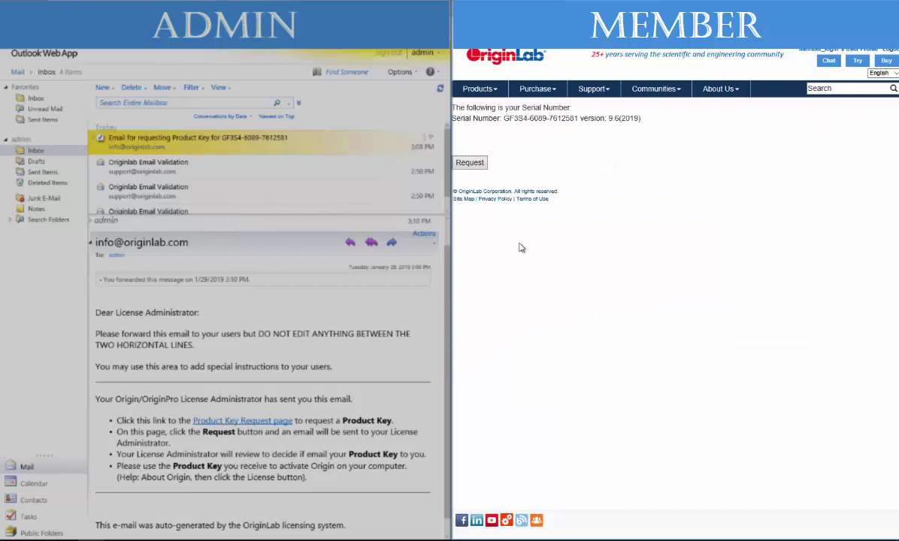
- Submit the member's product key request, then read the resulting request email in the admin inbox
{"action": "left_click", "coordinate": [472, 164]}
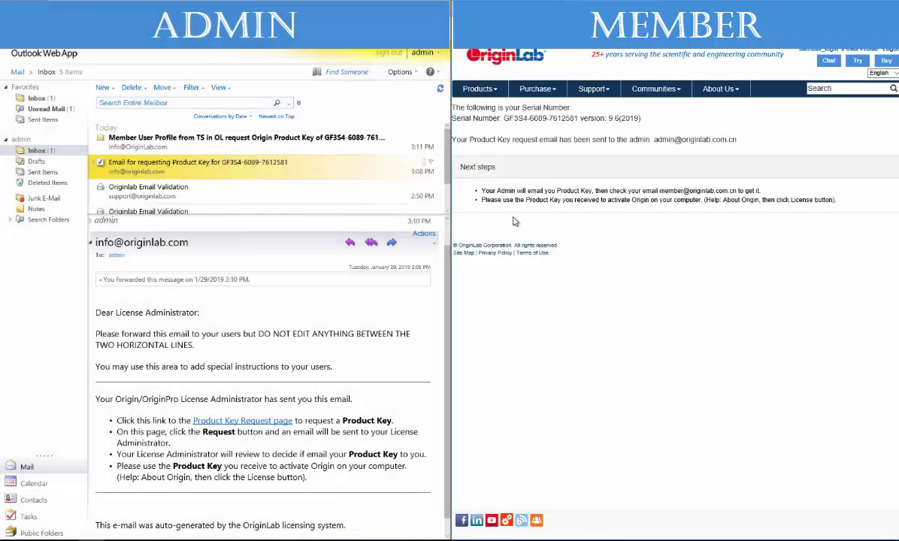
{"action": "left_click", "coordinate": [275, 149]}
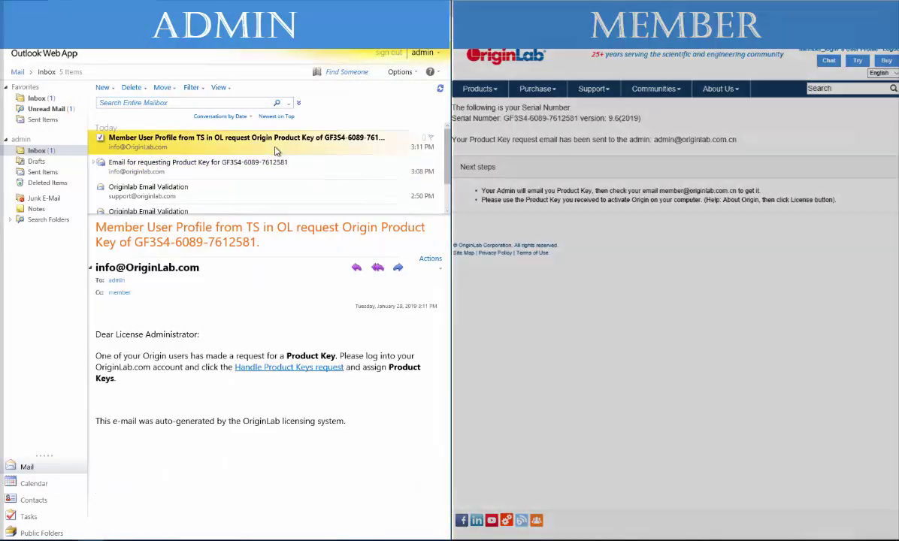
- Sign in as admin via Handle Product Keys request and assign a key to Member User Profile
{"action": "left_click", "coordinate": [271, 368]}
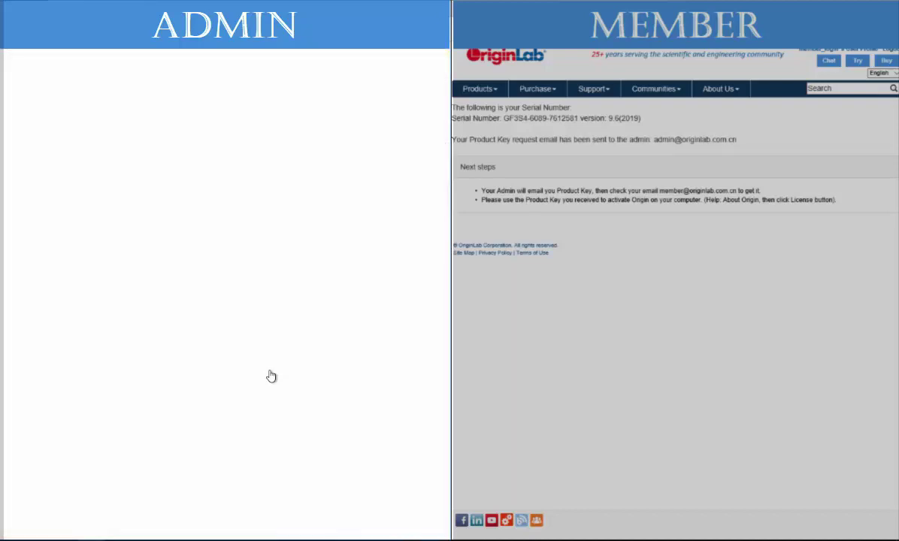
{"action": "left_click", "coordinate": [125, 212]}
{"action": "type", "text": "User"}
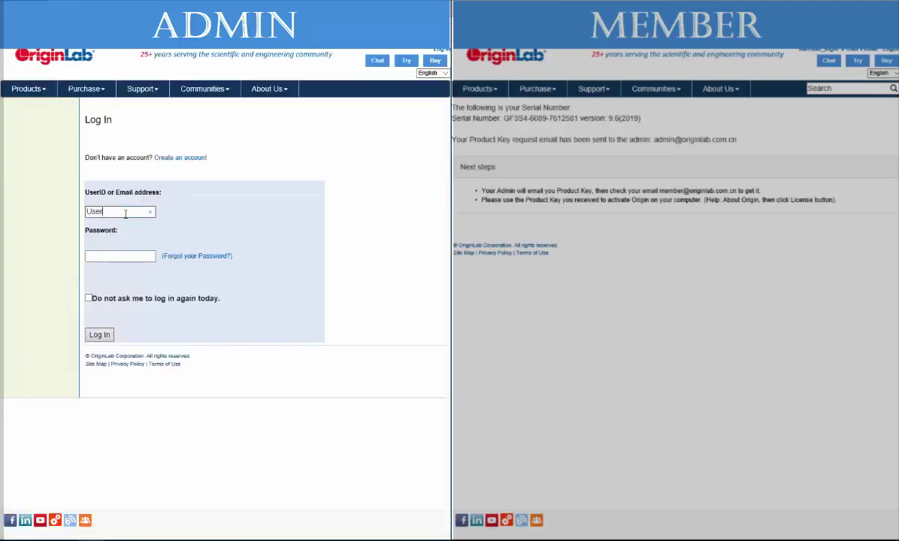
{"action": "type", "text": "_login"}
{"action": "key", "text": "Tab"}
{"action": "type", "text": "********"}
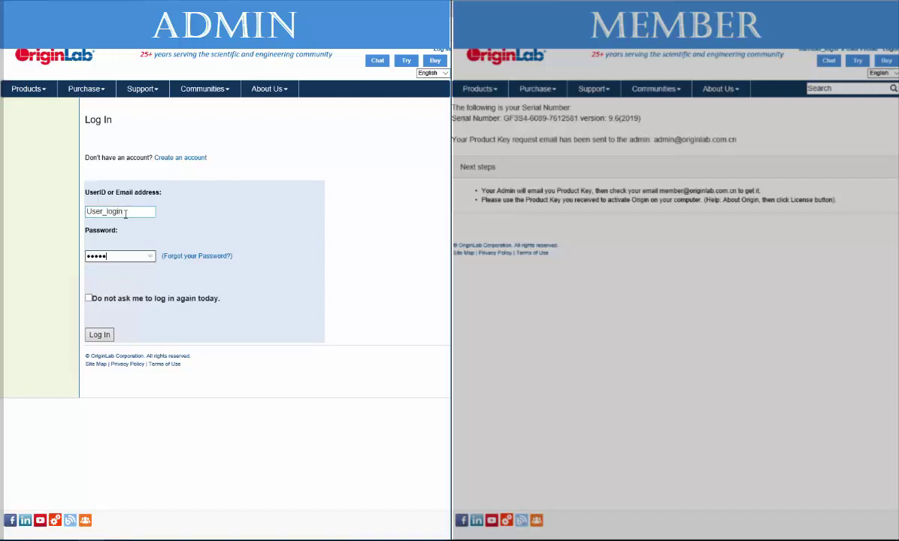
{"action": "left_click", "coordinate": [100, 336]}
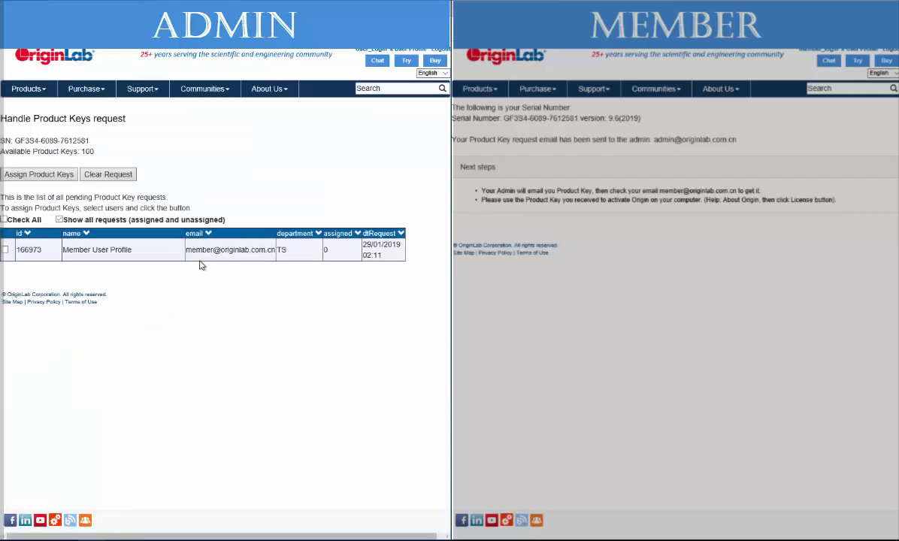
{"action": "left_click", "coordinate": [5, 250]}
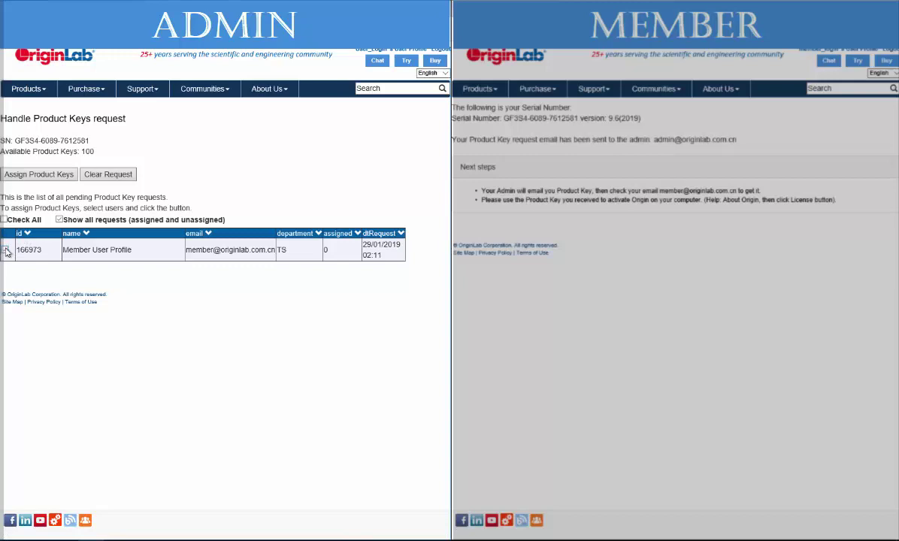
{"action": "left_click", "coordinate": [63, 178]}
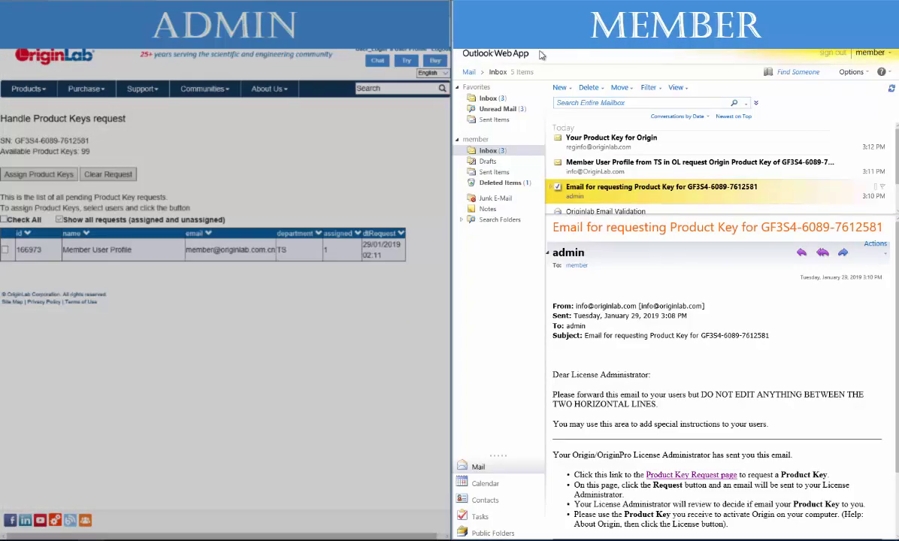
- Open the 'Your Product Key for Origin' email in the member's inbox
{"action": "left_click", "coordinate": [624, 148]}
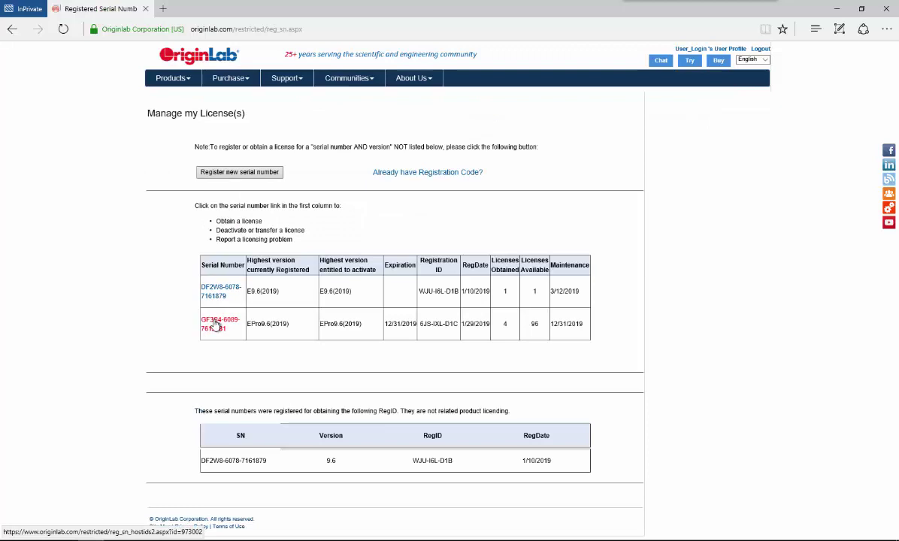
{"action": "left_click", "coordinate": [217, 323]}
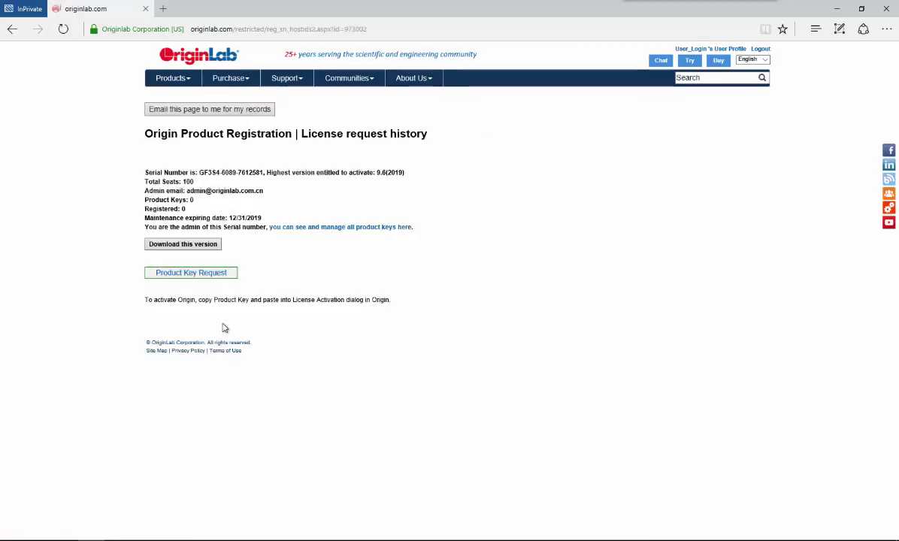
{"action": "left_click", "coordinate": [339, 232]}
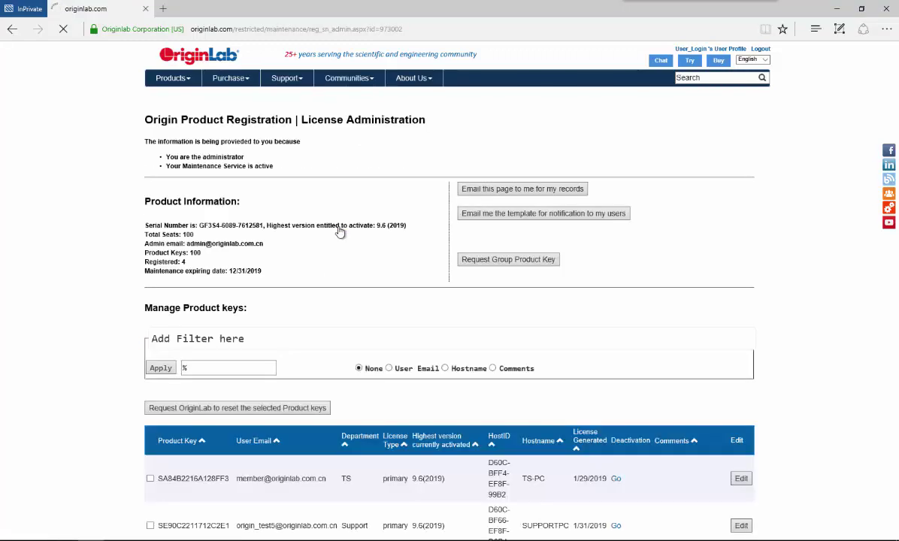
{"action": "scroll", "coordinate": [340, 232], "scroll_direction": "down", "scroll_amount": 4}
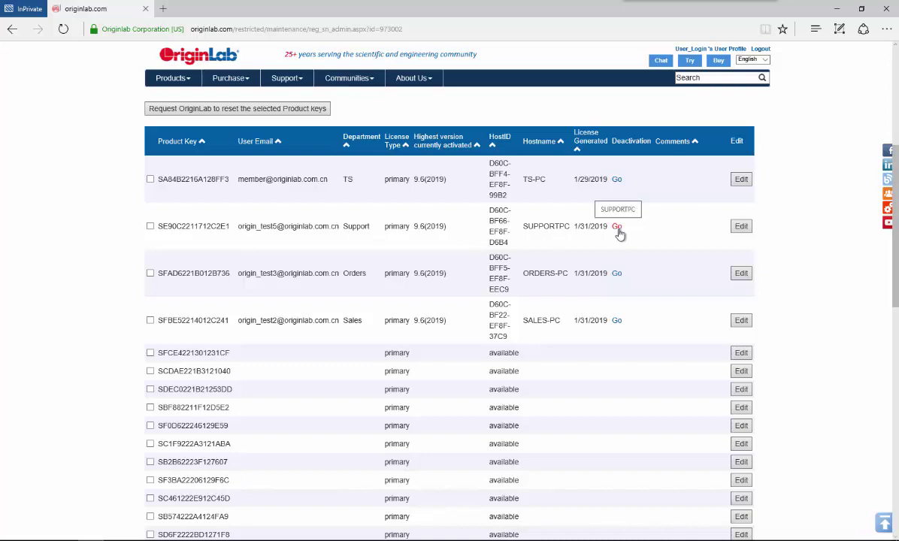
- Remotely deactivate the SUPPORTPC license and go back to the license request history
{"action": "left_click", "coordinate": [617, 226]}
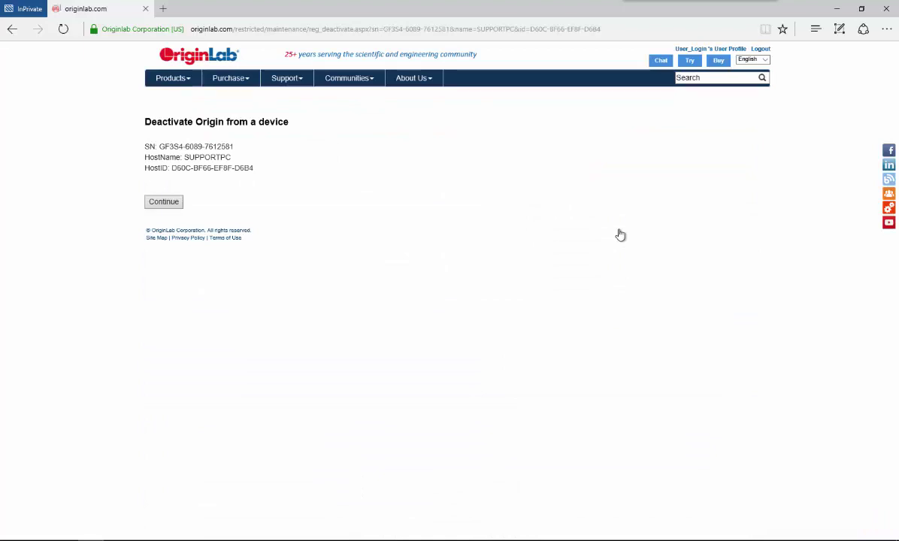
{"action": "left_click", "coordinate": [170, 205]}
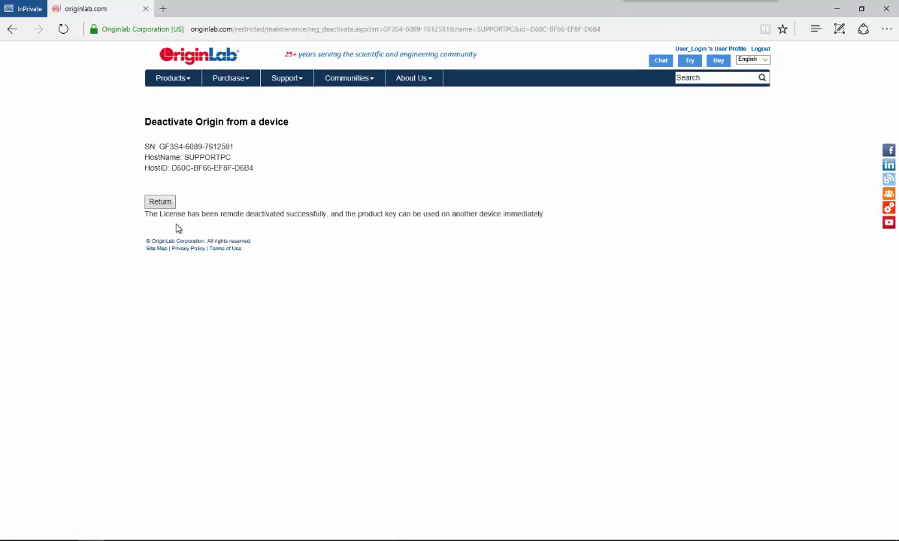
{"action": "left_click", "coordinate": [155, 204]}
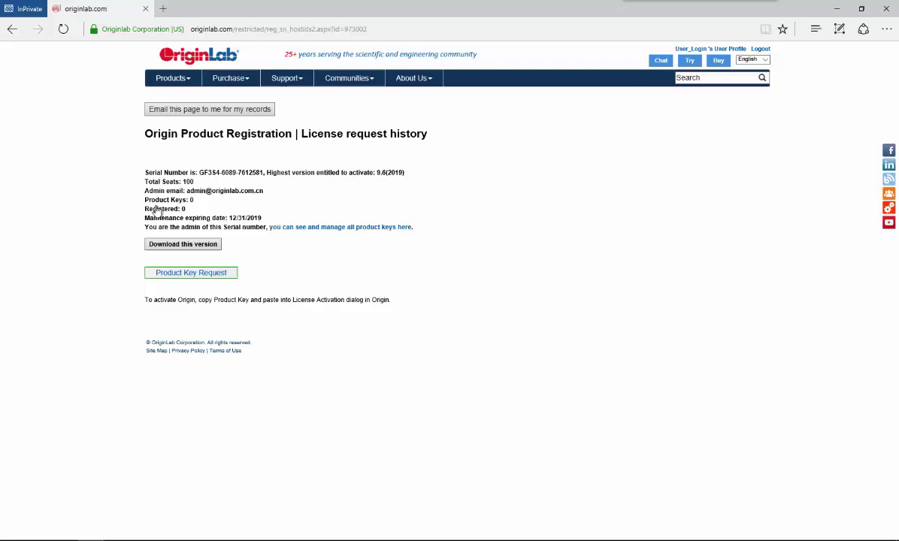
- Return to the product keys management table and tick all four activated product keys for reset
{"action": "left_click", "coordinate": [309, 227]}
{"action": "scroll", "coordinate": [309, 229], "scroll_direction": "down", "scroll_amount": 1}
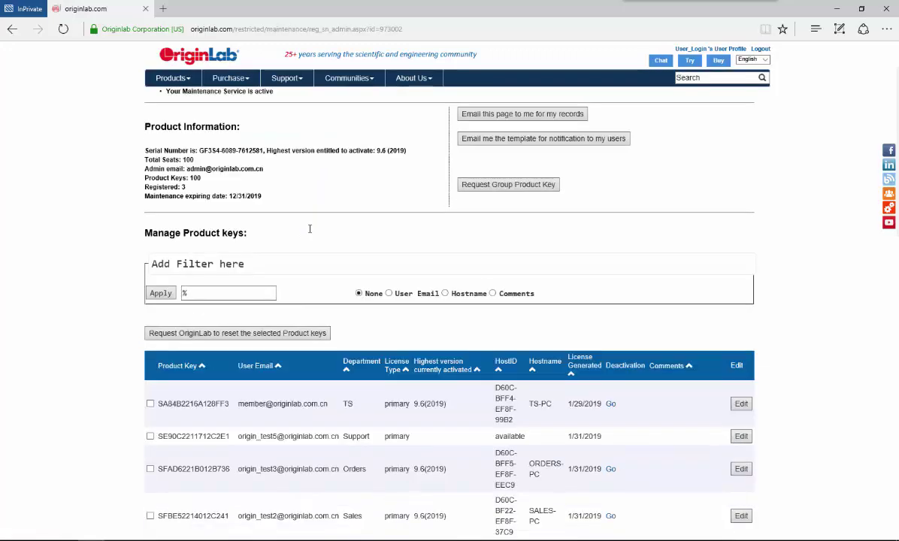
{"action": "scroll", "coordinate": [309, 229], "scroll_direction": "down", "scroll_amount": 3}
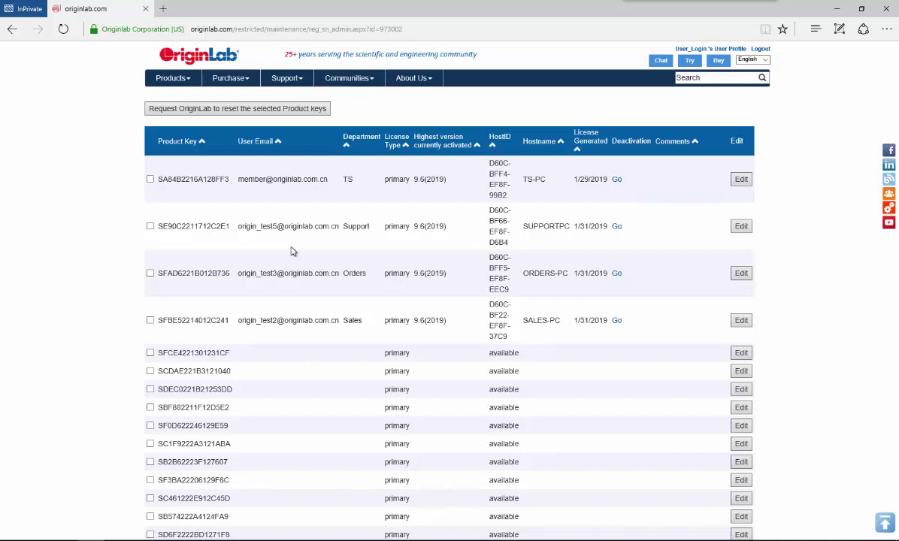
{"action": "left_click", "coordinate": [150, 179]}
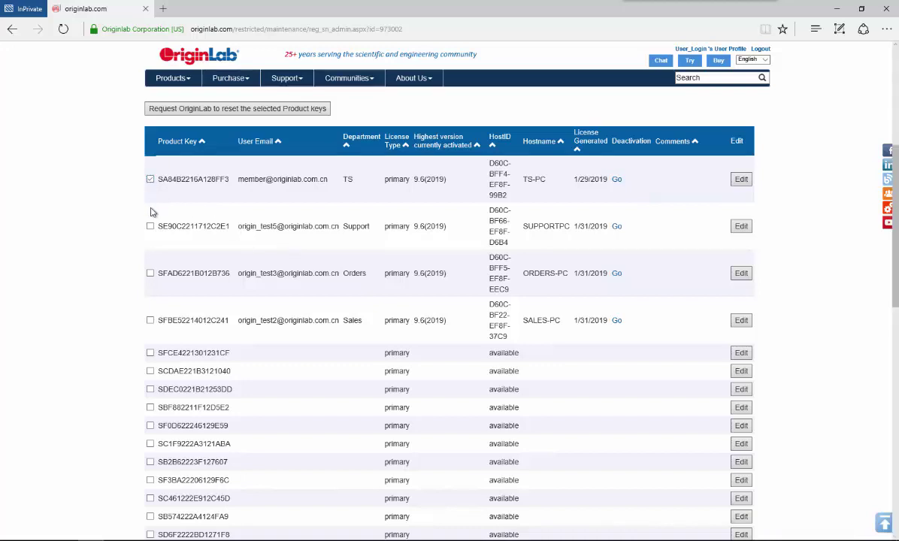
{"action": "left_click", "coordinate": [149, 225]}
{"action": "left_click", "coordinate": [149, 273]}
{"action": "left_click", "coordinate": [150, 321]}
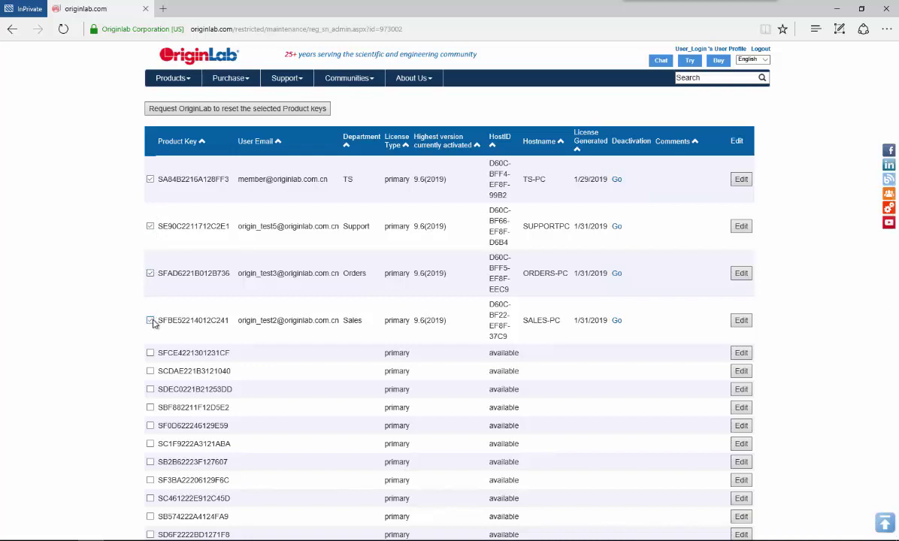
- Submit a reset request for the ticked keys with the 'PK Reset' comment, then check they show Req PK 2/1/2019
{"action": "left_click", "coordinate": [281, 109]}
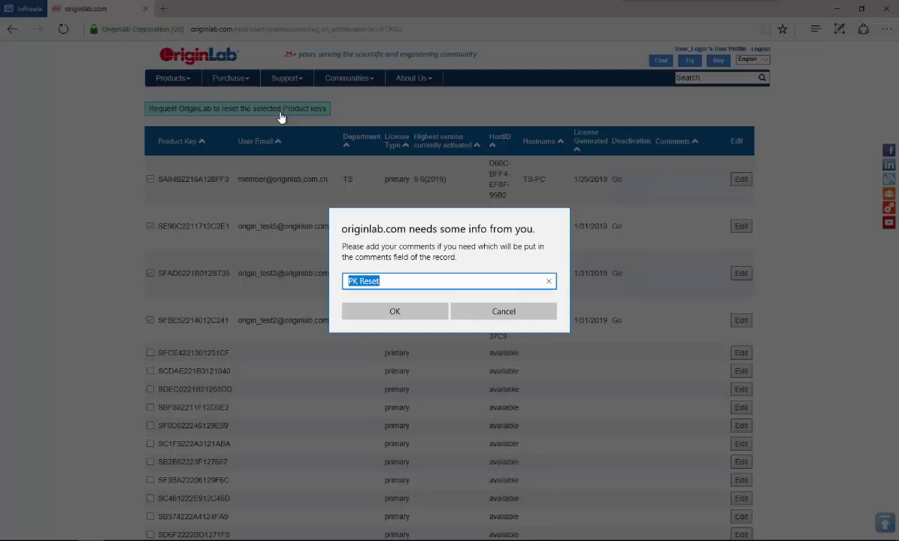
{"action": "left_click", "coordinate": [393, 312]}
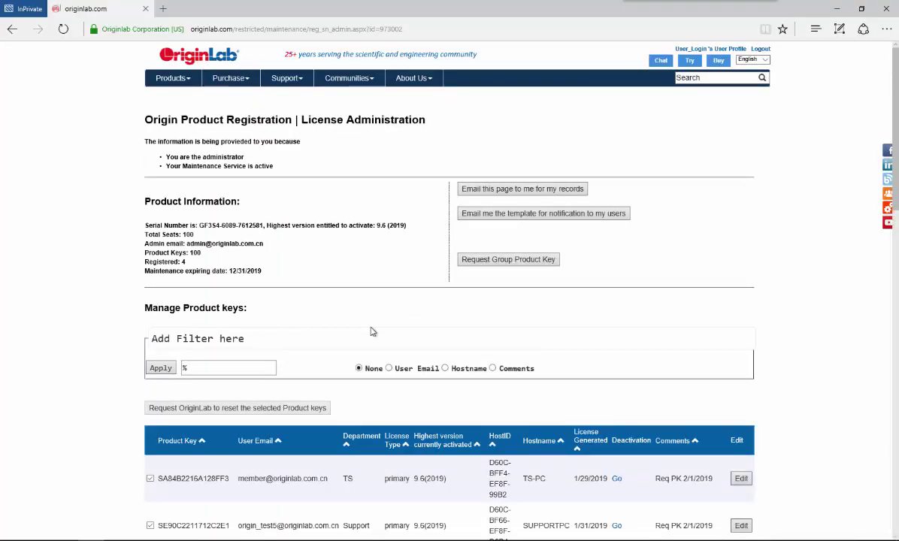
{"action": "scroll", "coordinate": [371, 331], "scroll_direction": "down", "scroll_amount": 3}
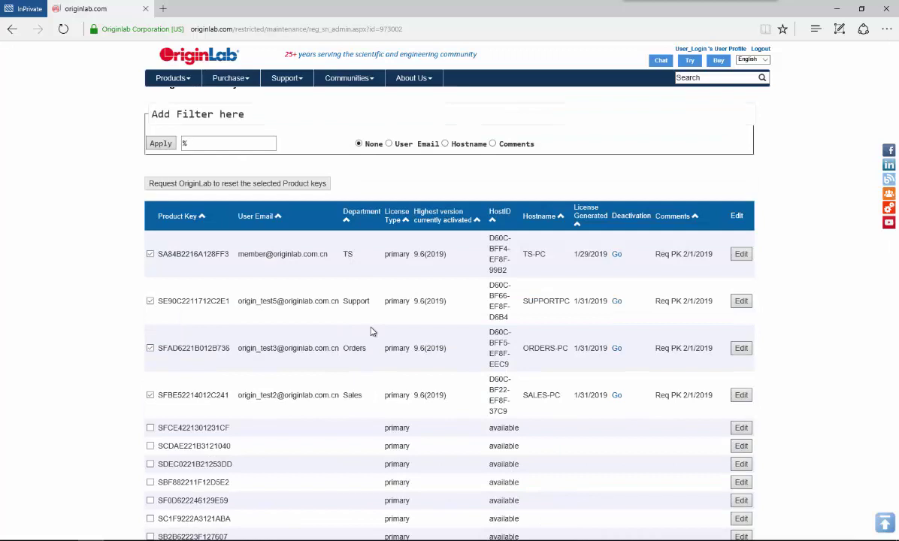